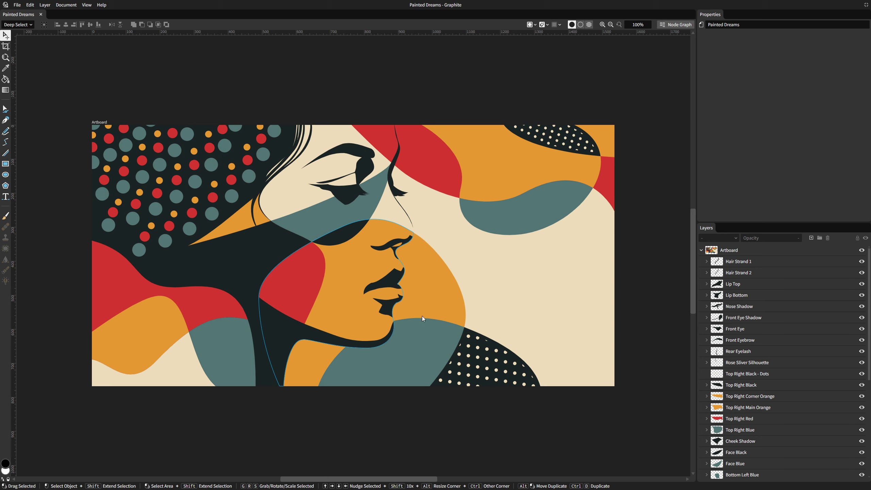
- Hide and show the Hair Strand 2 layer several times to compare the artwork with and without it
left_click(861, 273)
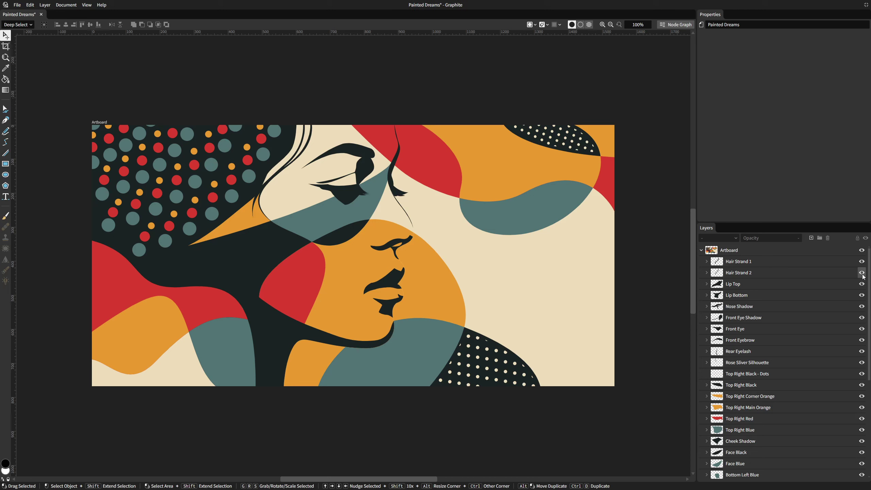
left_click(862, 273)
left_click(862, 274)
left_click(862, 275)
left_click(863, 274)
left_click(862, 275)
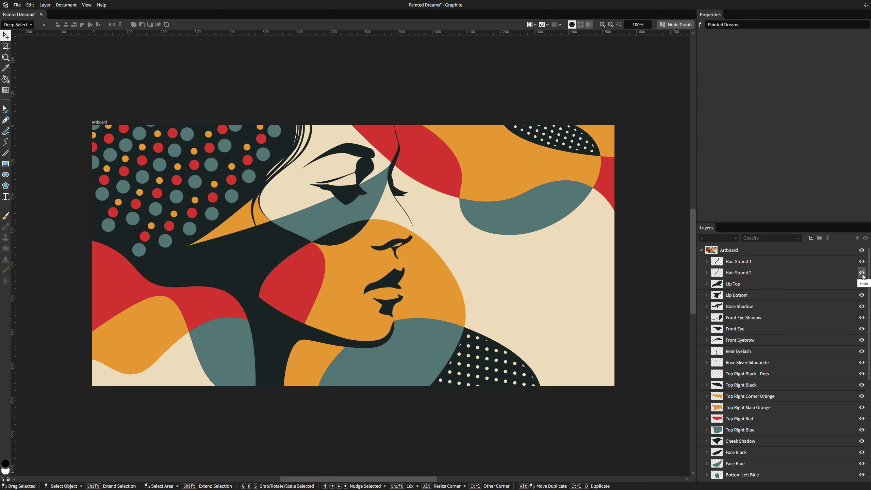
left_click(862, 274)
left_click(863, 274)
left_click(862, 274)
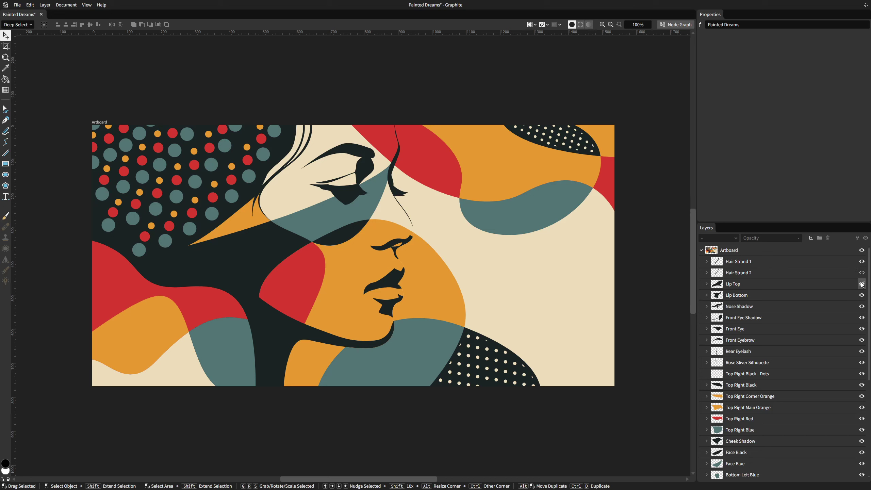
left_click(862, 274)
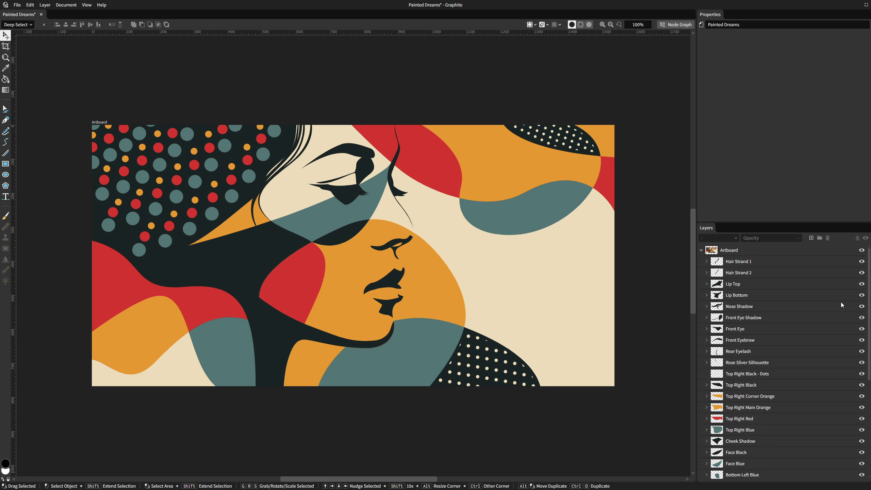
- Lock the Hair Strand 1 and Hair Strand 2 layers
left_click(762, 261)
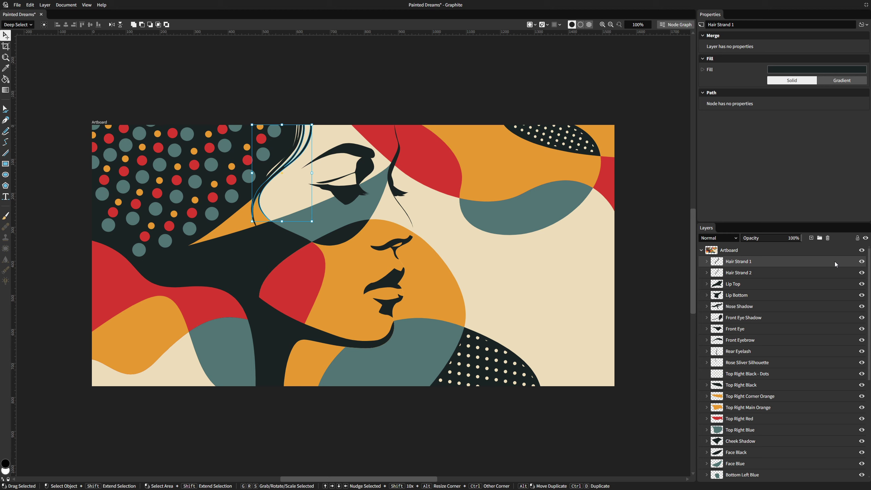
left_click(857, 238)
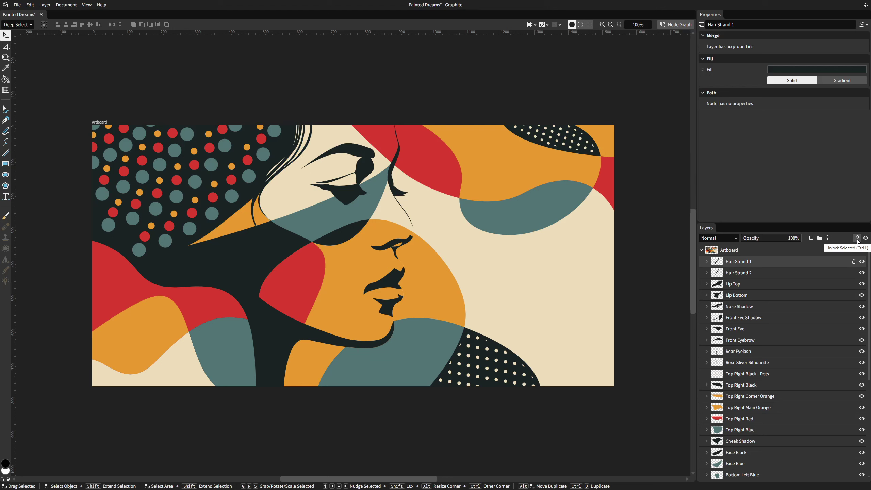
left_click(762, 274)
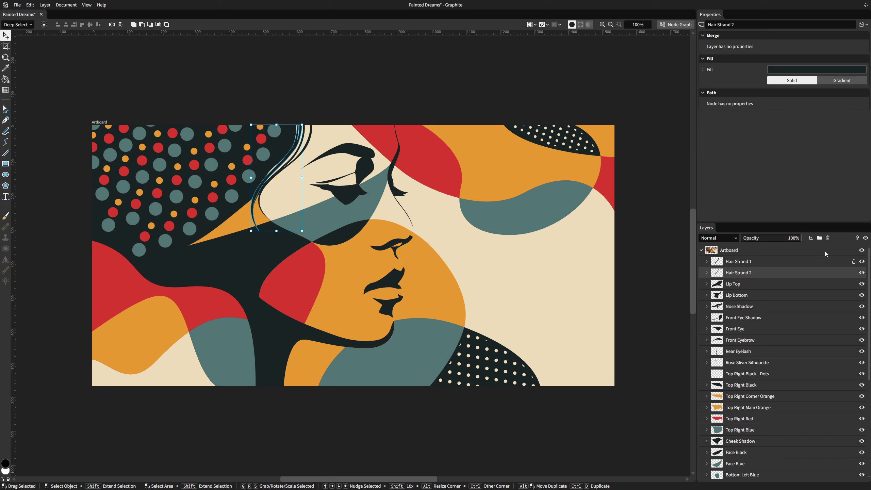
left_click(857, 238)
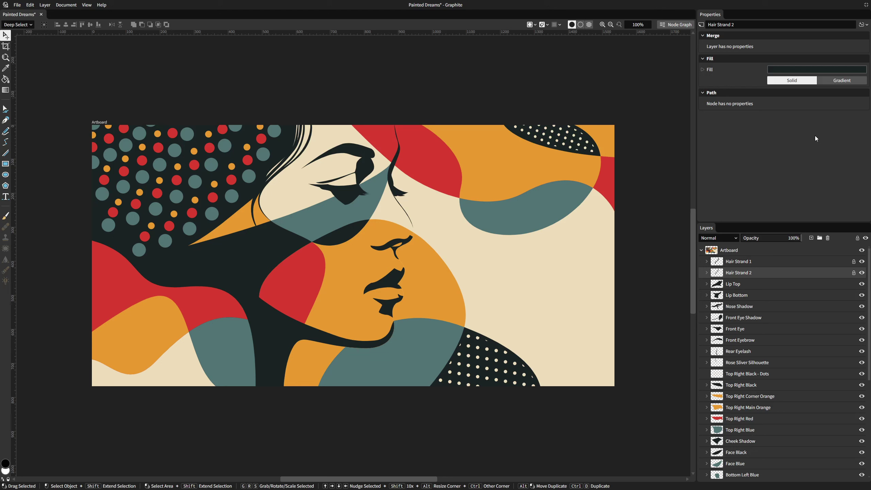
- Select the Front Eyebrow layer, open its name for editing and cancel without renaming it
left_click(739, 343)
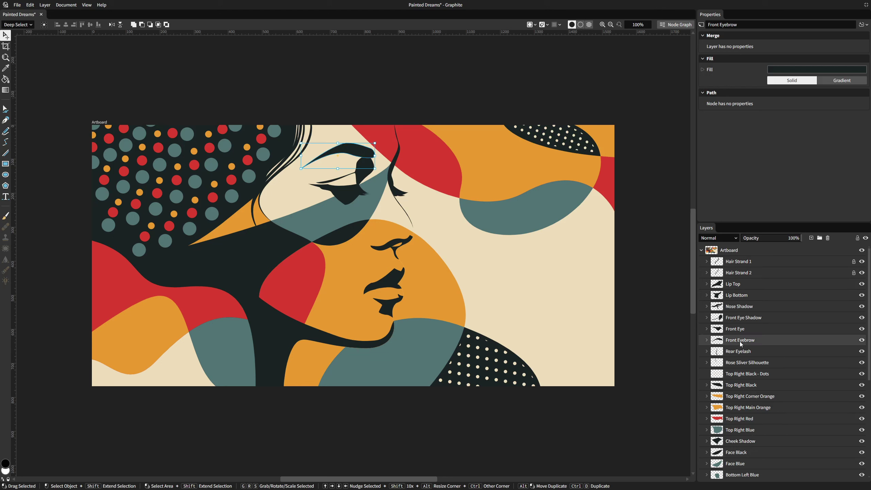
double_click(739, 341)
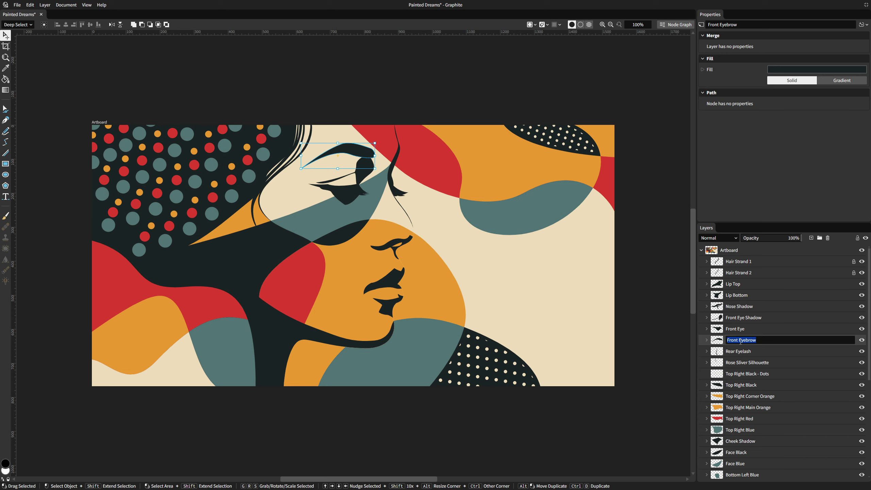
key("Escape")
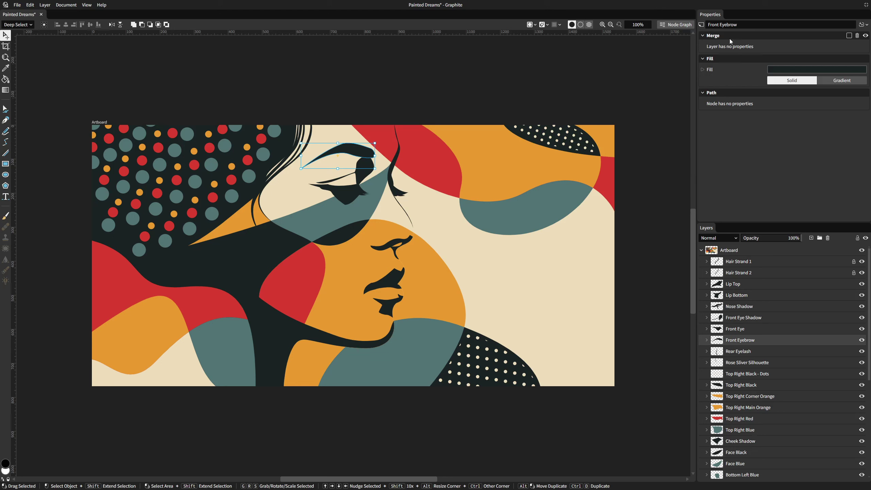
- Collapse the Front Eyebrow's Merge, Fill and Path property sections and view the categories of nodes that can be added
left_click(704, 36)
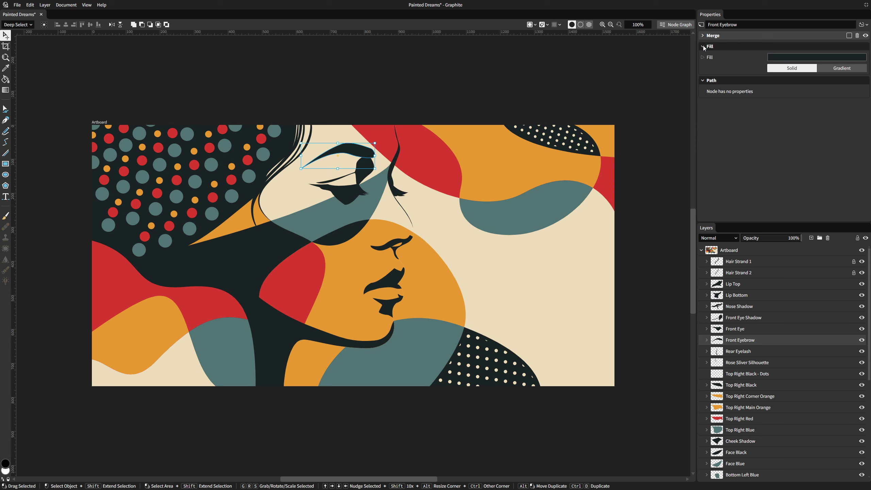
left_click(703, 46)
left_click(703, 57)
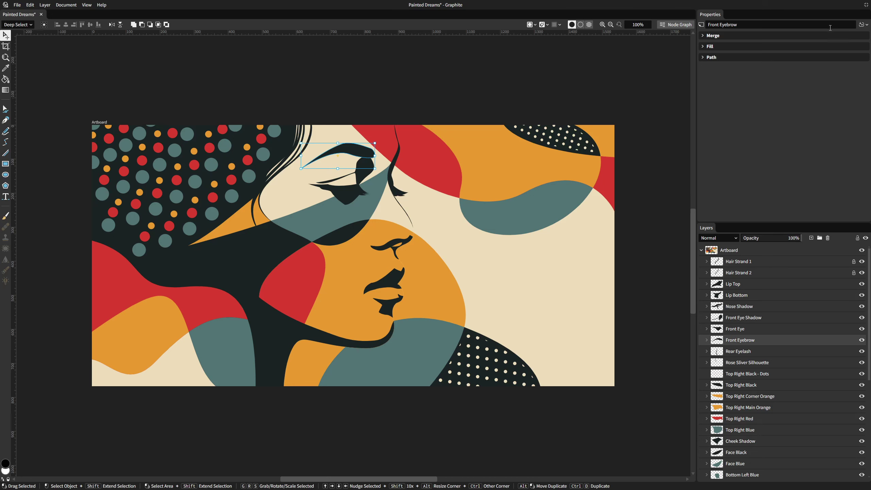
left_click(863, 25)
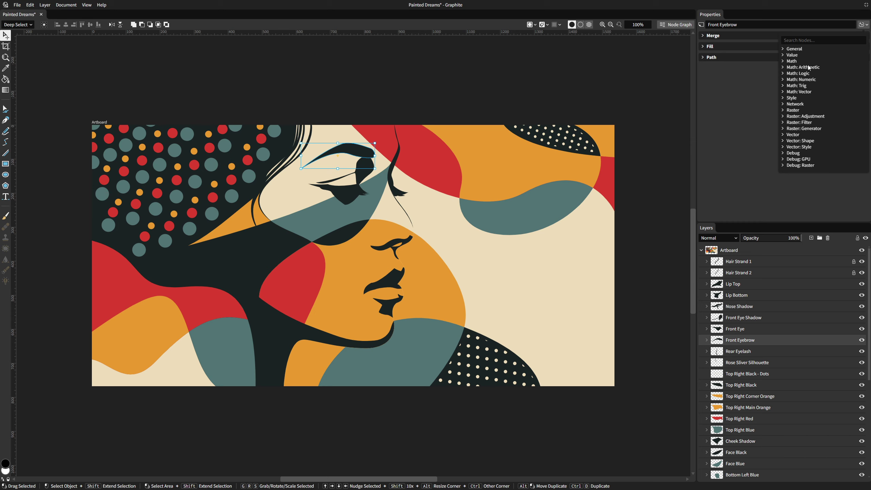
left_click(748, 95)
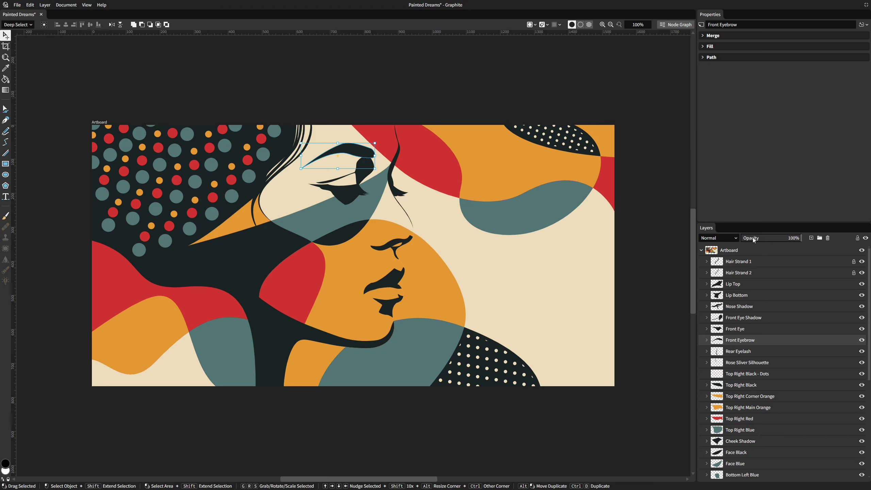
- Lower the Front Eyebrow layer's opacity and return it to 100%
left_click(772, 239)
left_click_drag(777, 238, 759, 237)
left_click_drag(751, 237, 805, 238)
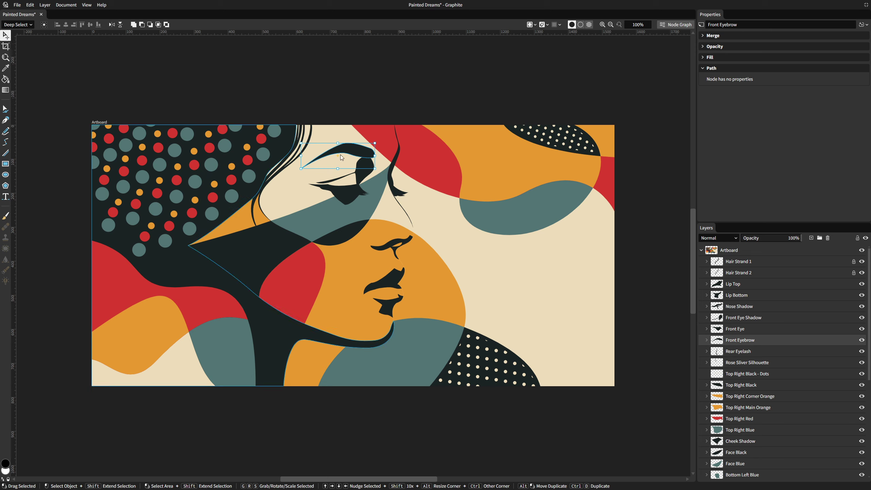
- Move the front eyebrow shape on the face up and to the left by about 10 px in each direction
left_click_drag(353, 156, 339, 145)
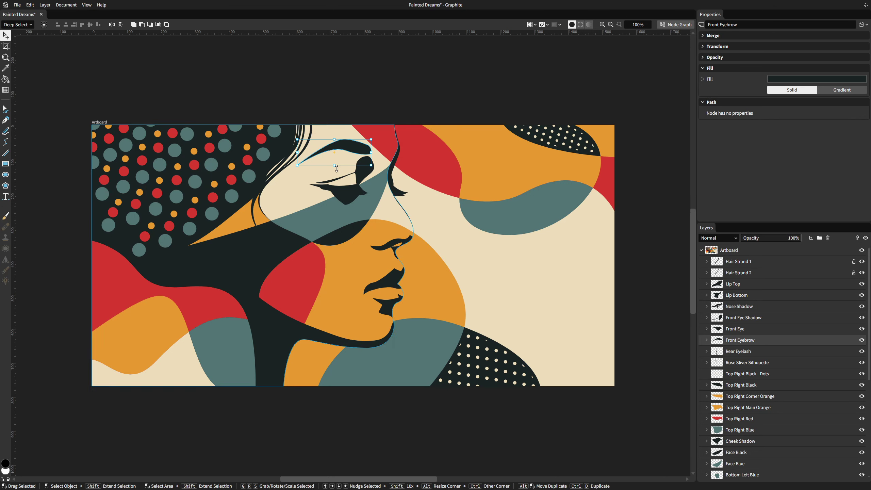
left_click(7, 44)
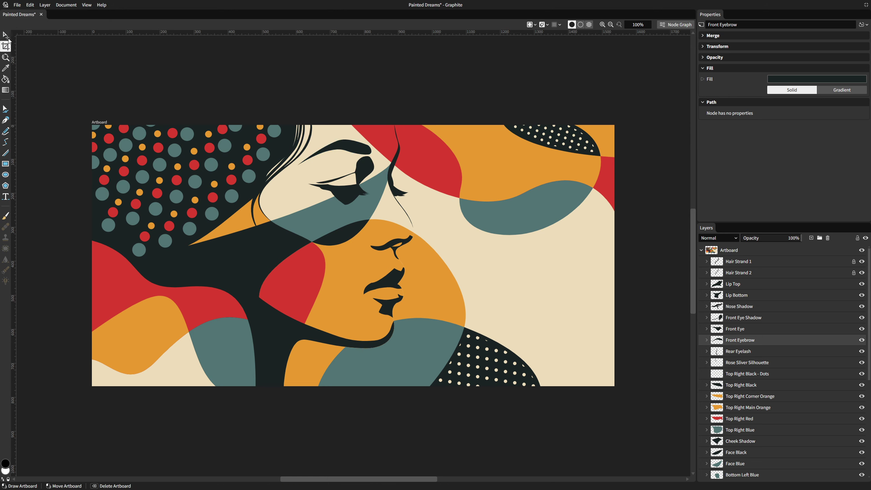
left_click(8, 36)
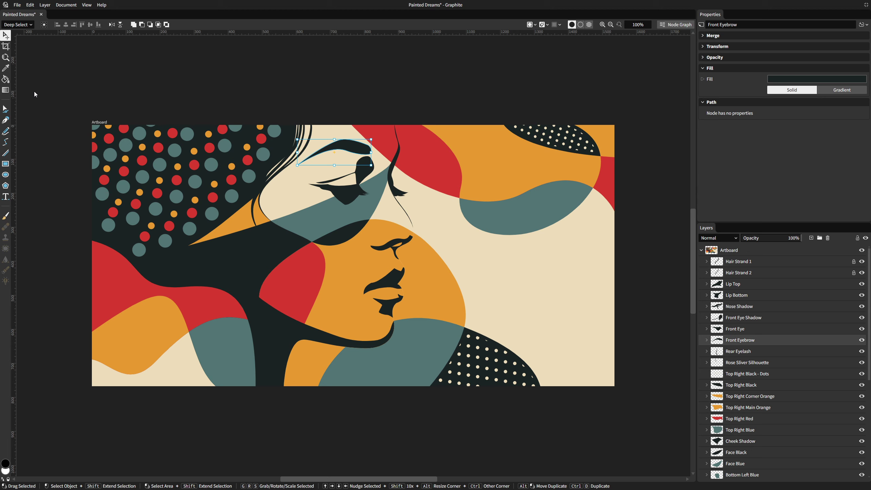
- Try to enlarge the artboard outward from its top-left corner with the Artboard tool
left_click(6, 48)
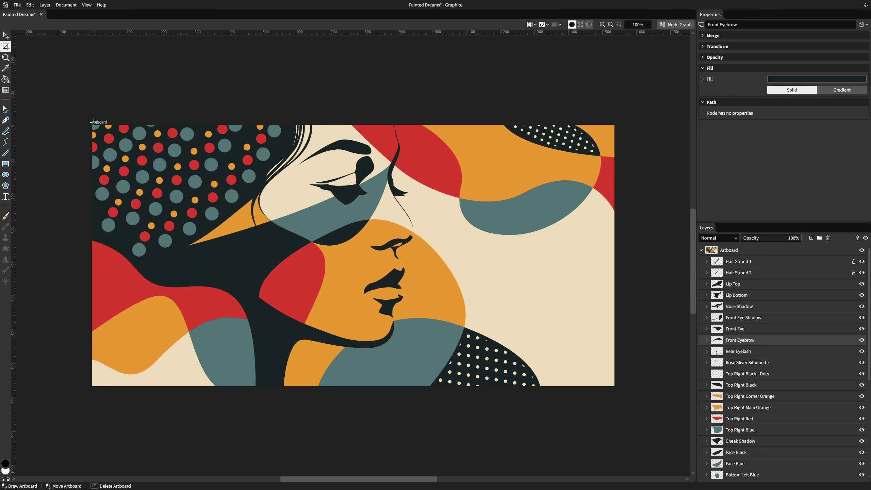
mouse_move(92, 120)
left_mouse_down()
mouse_move(82, 111)
mouse_move(109, 139)
mouse_move(83, 113)
left_mouse_up()
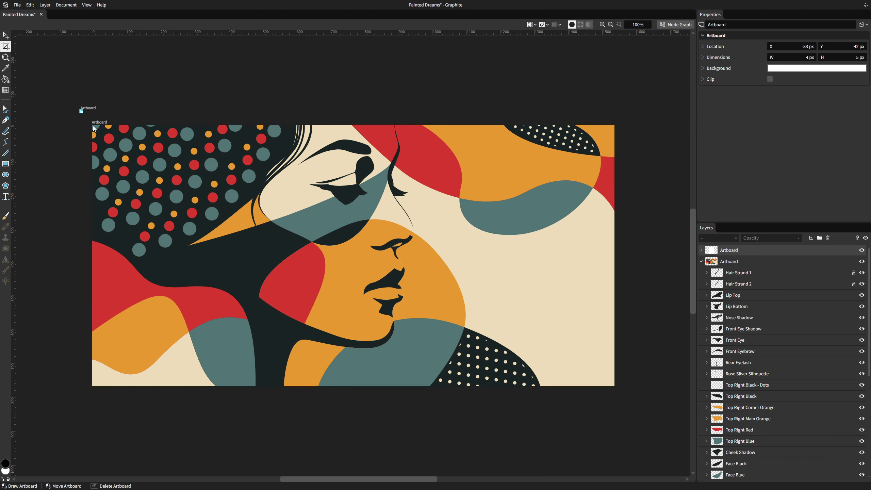
left_click_drag(89, 125, 88, 121)
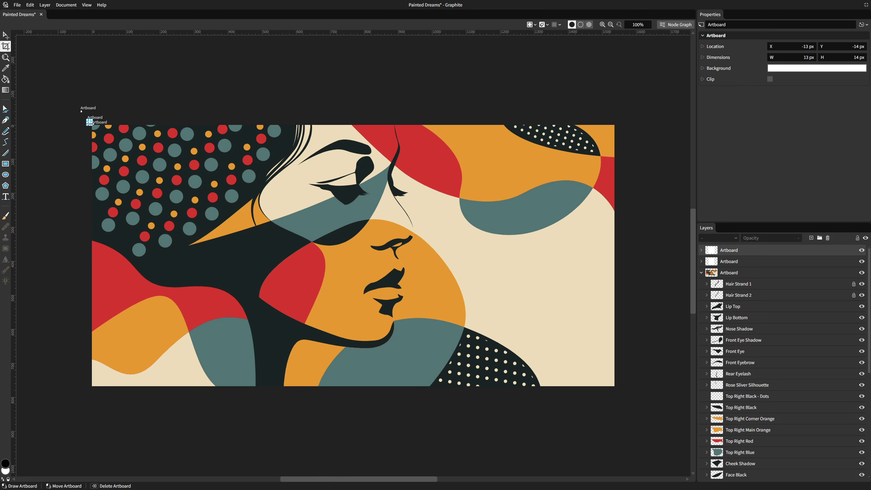
mouse_move(91, 124)
left_mouse_down()
mouse_move(79, 123)
mouse_move(63, 87)
mouse_move(87, 126)
left_mouse_up()
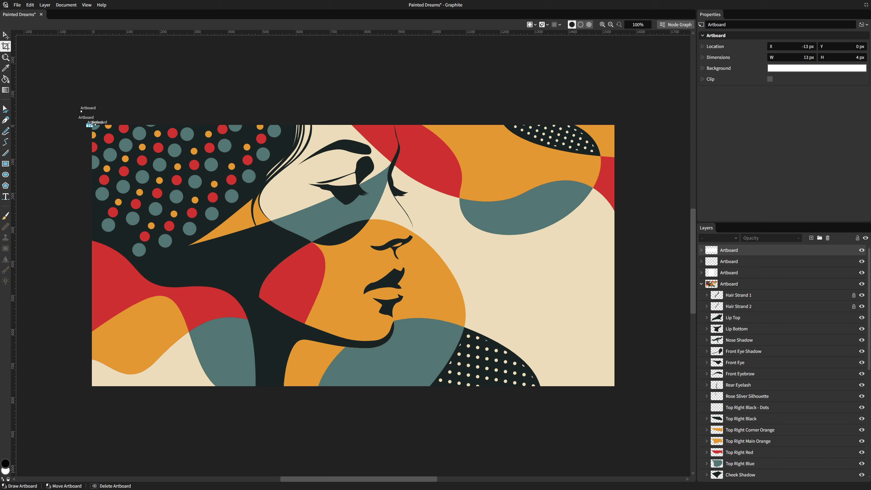
left_click_drag(93, 125, 48, 121)
- Undo the creation and resizing of all the small extra artboards near the main artboard's top-left corner
left_click(30, 5)
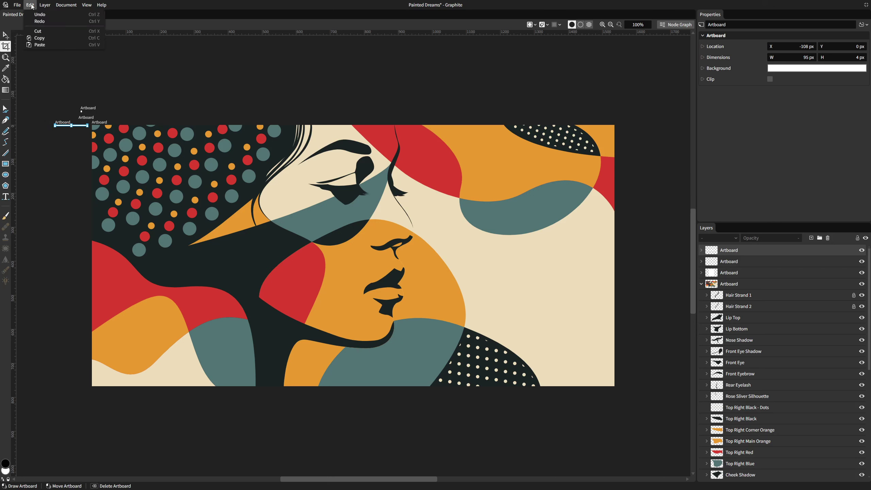
left_click(35, 14)
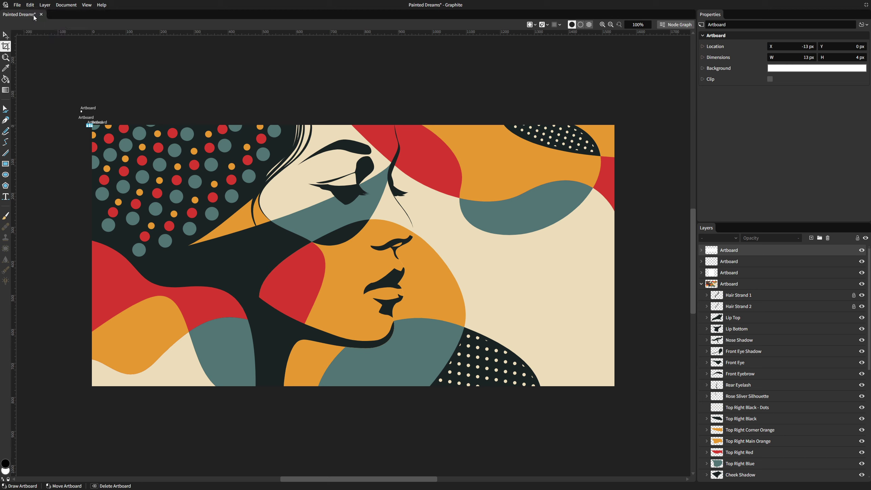
left_click(31, 5)
left_click(35, 14)
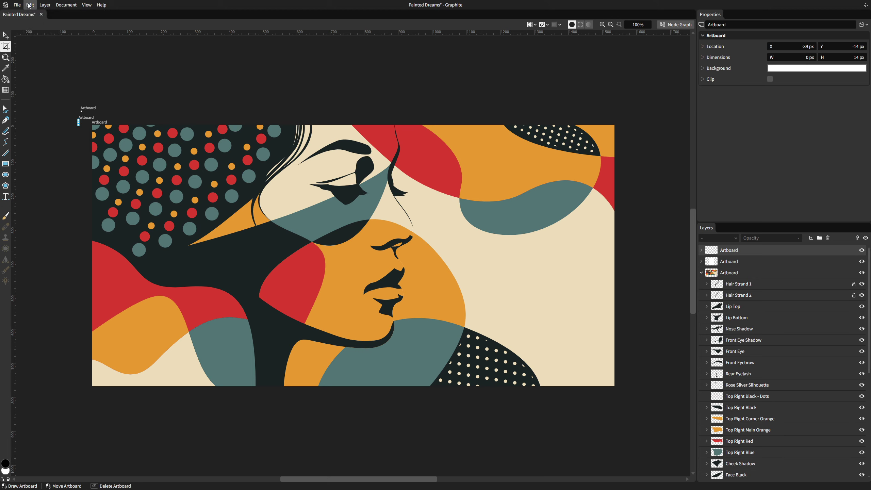
left_click(30, 5)
left_click(37, 15)
left_click(30, 5)
left_click(35, 14)
left_click(30, 5)
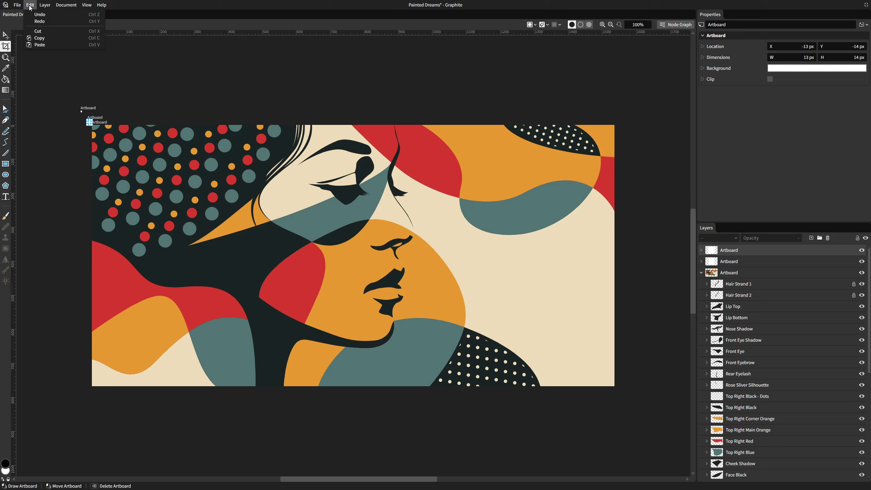
left_click(35, 15)
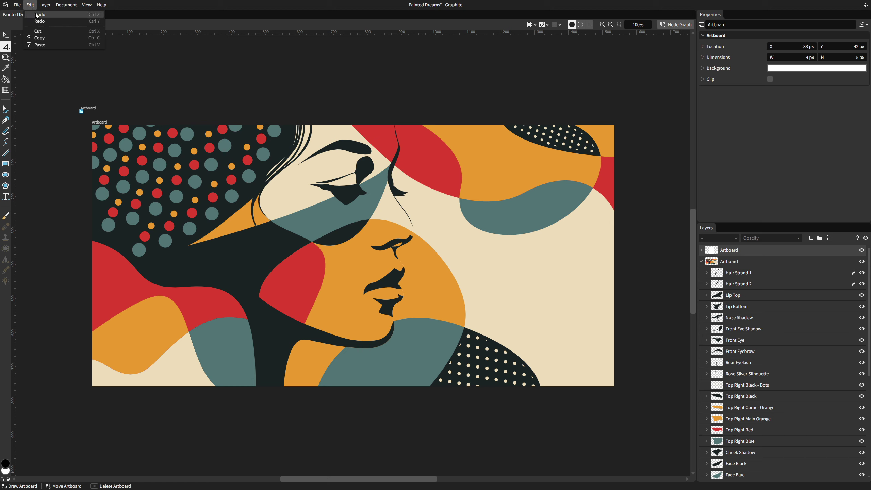
left_click(36, 14)
left_click(30, 5)
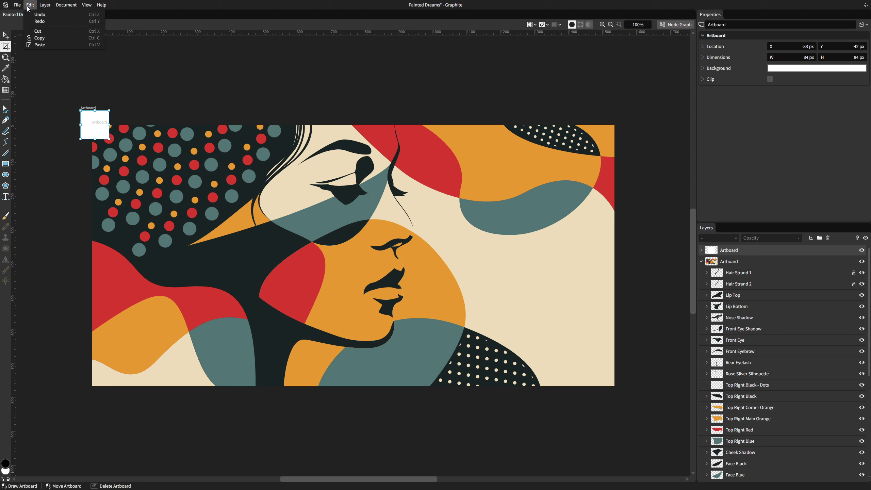
left_click(36, 15)
left_click(30, 5)
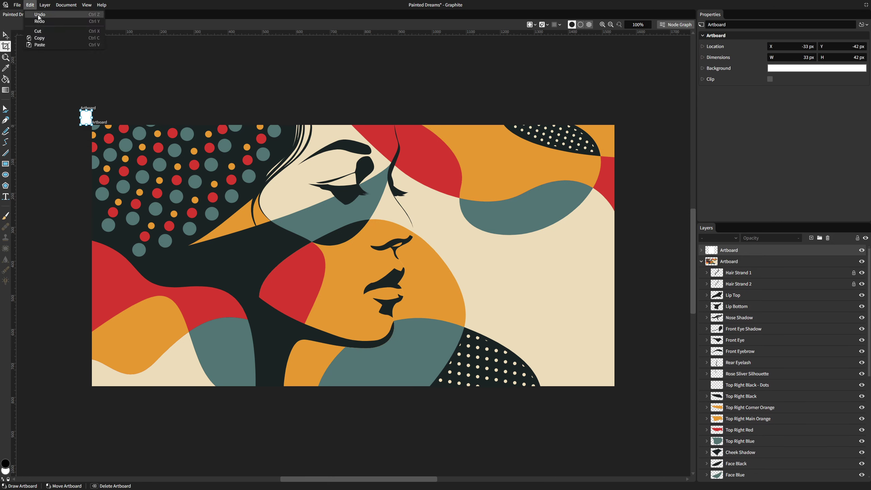
left_click(38, 15)
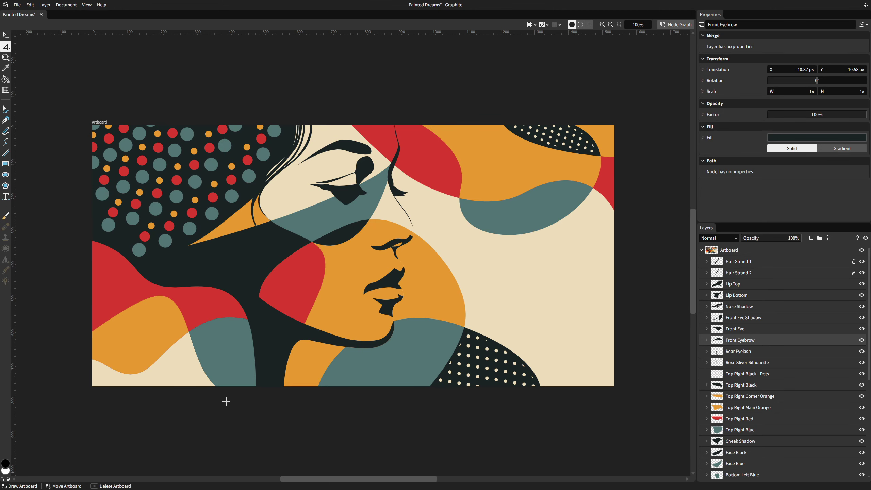
- Exit full screen and switch to OBS Studio
key("Escape")
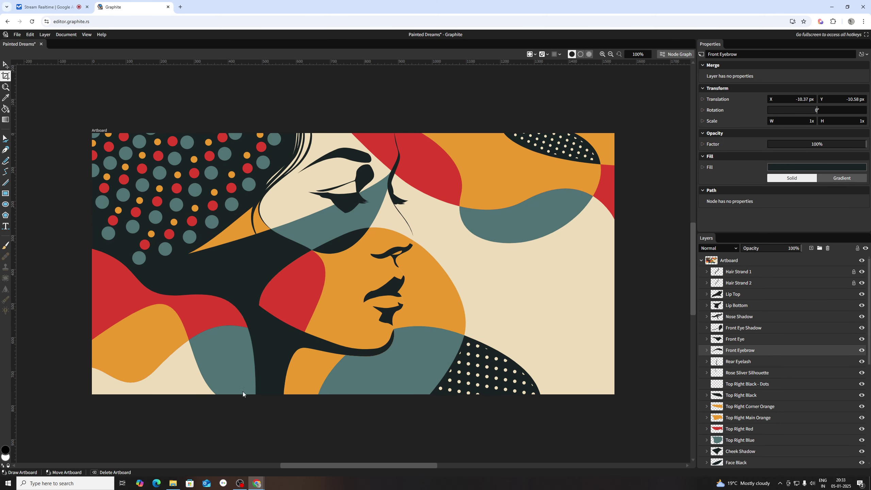
left_click(240, 483)
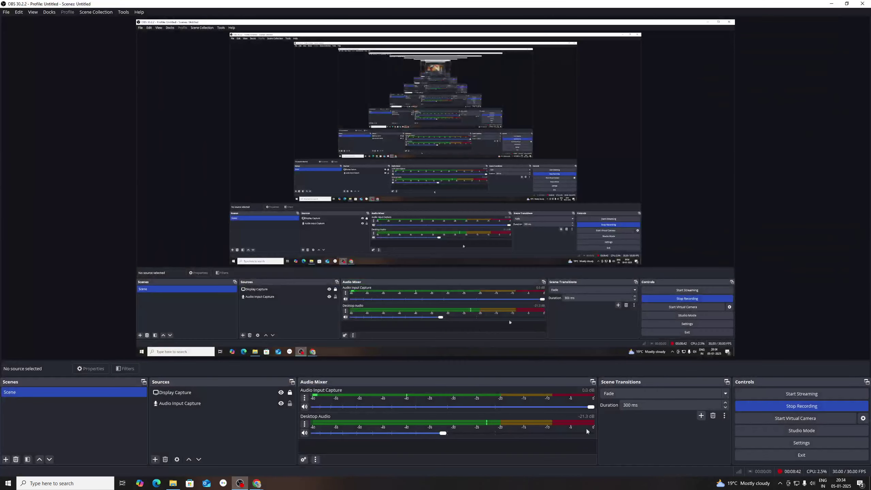